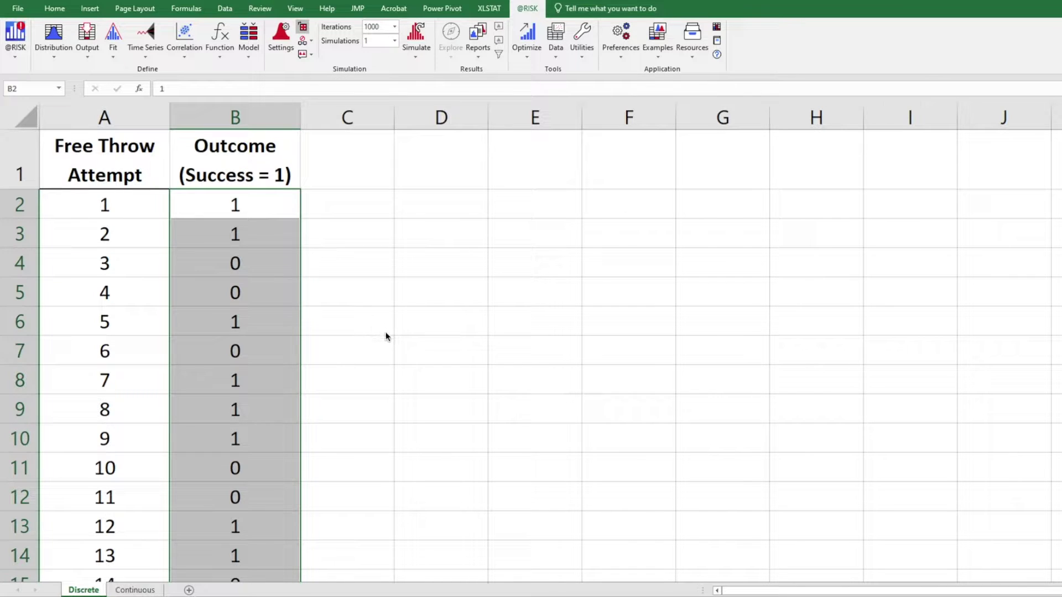
scroll(386, 334, down, 2)
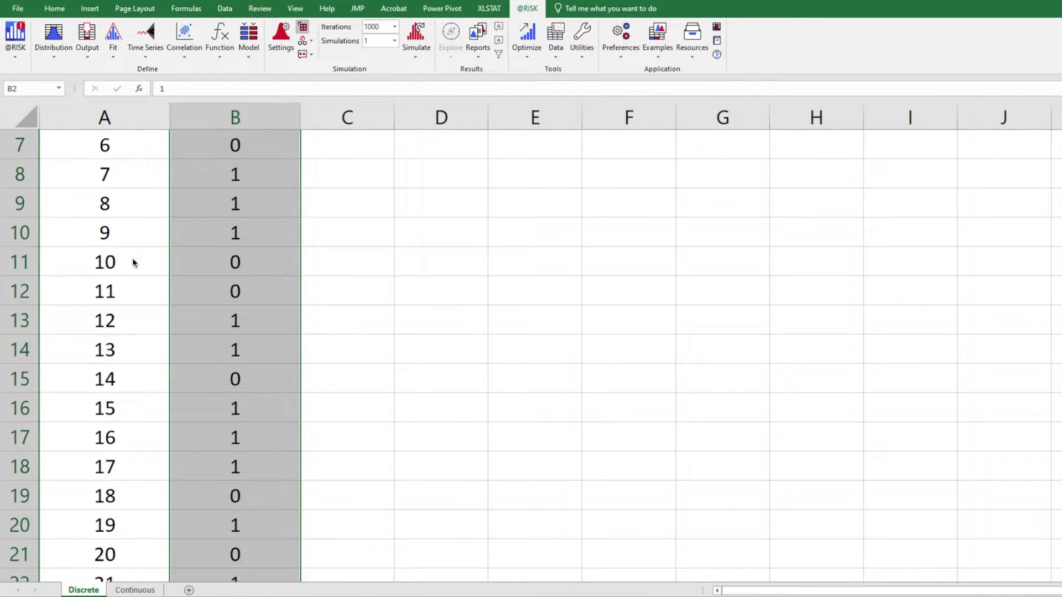
scroll(132, 264, down, 6)
scroll(132, 264, down, 13)
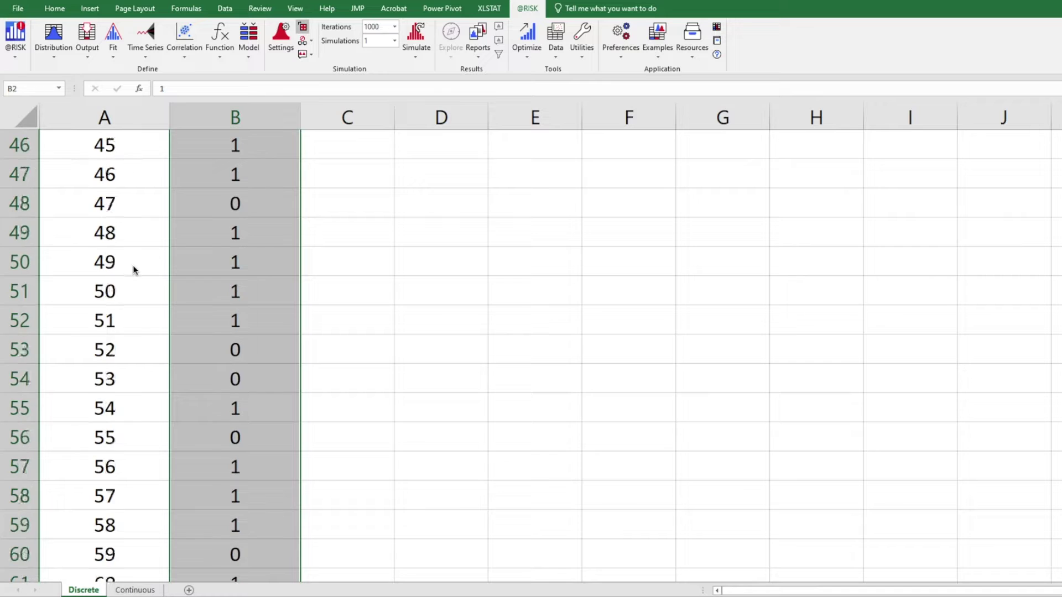
scroll(133, 284, down, 11)
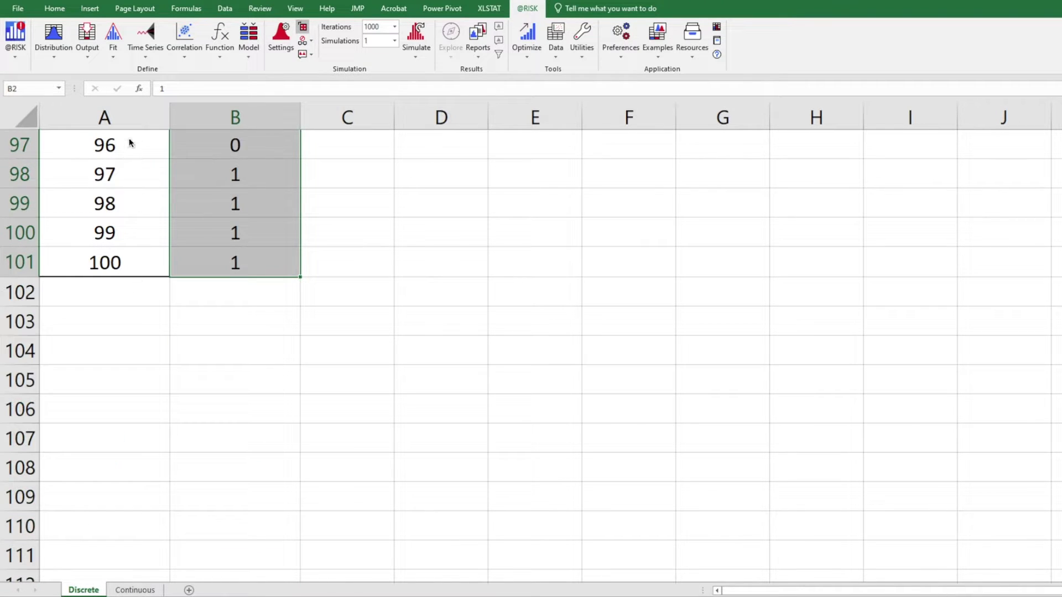
click(135, 123)
scroll(140, 220, up, 16)
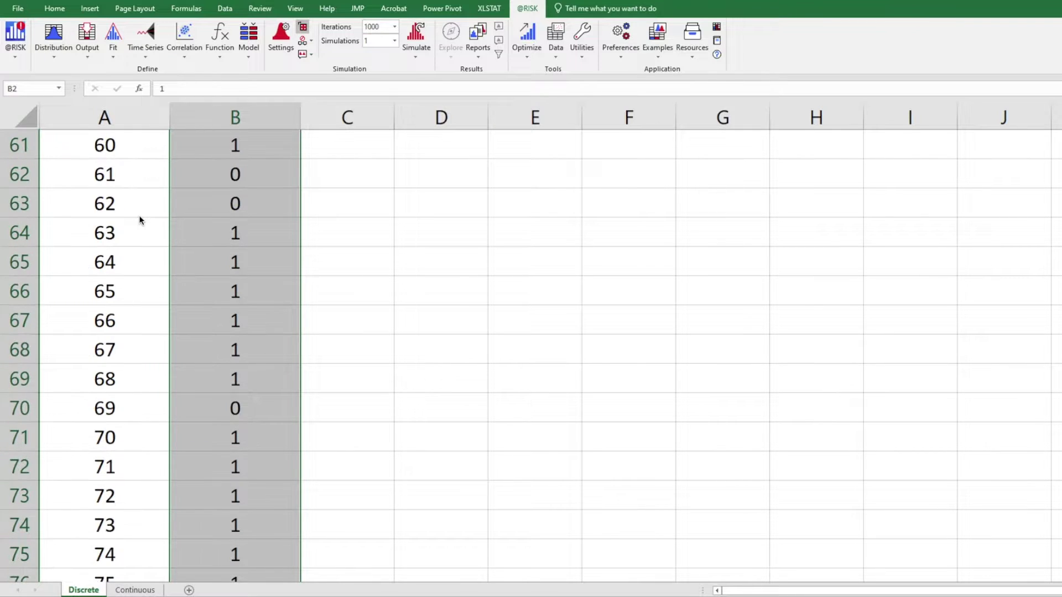
scroll(140, 219, up, 16)
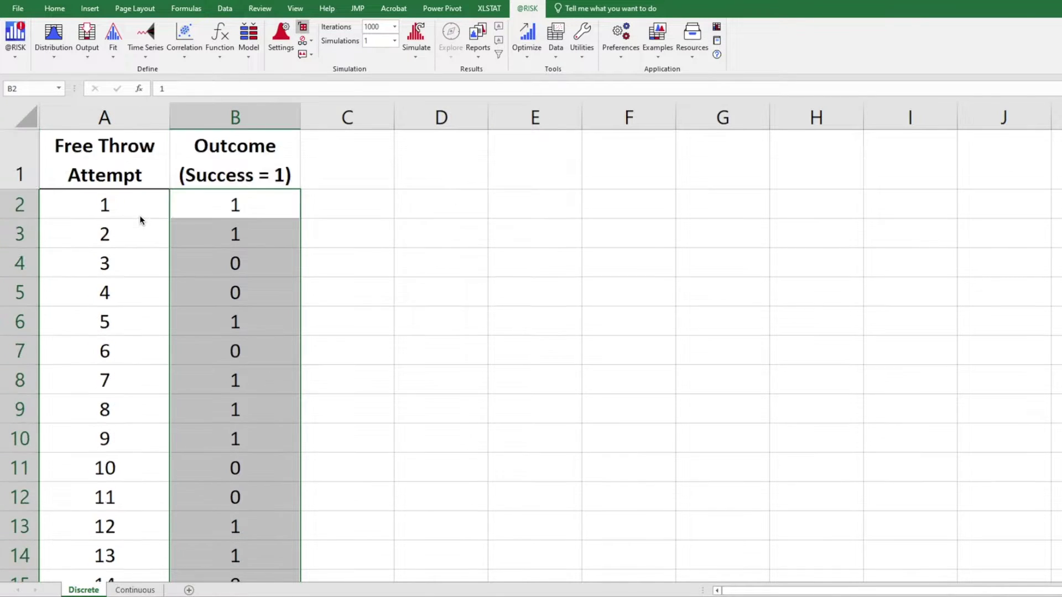
click(235, 206)
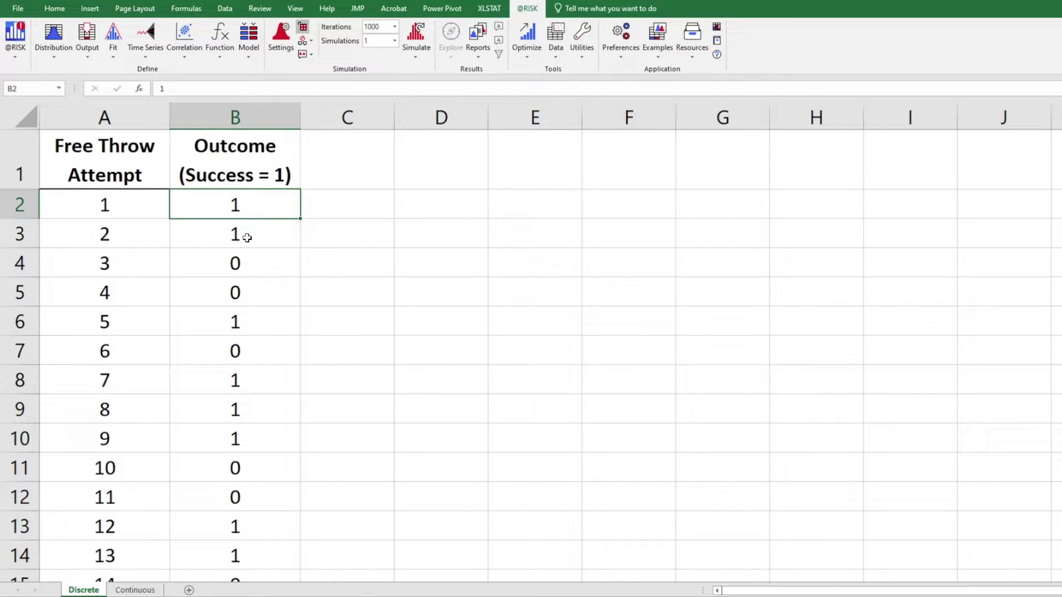
click(249, 169)
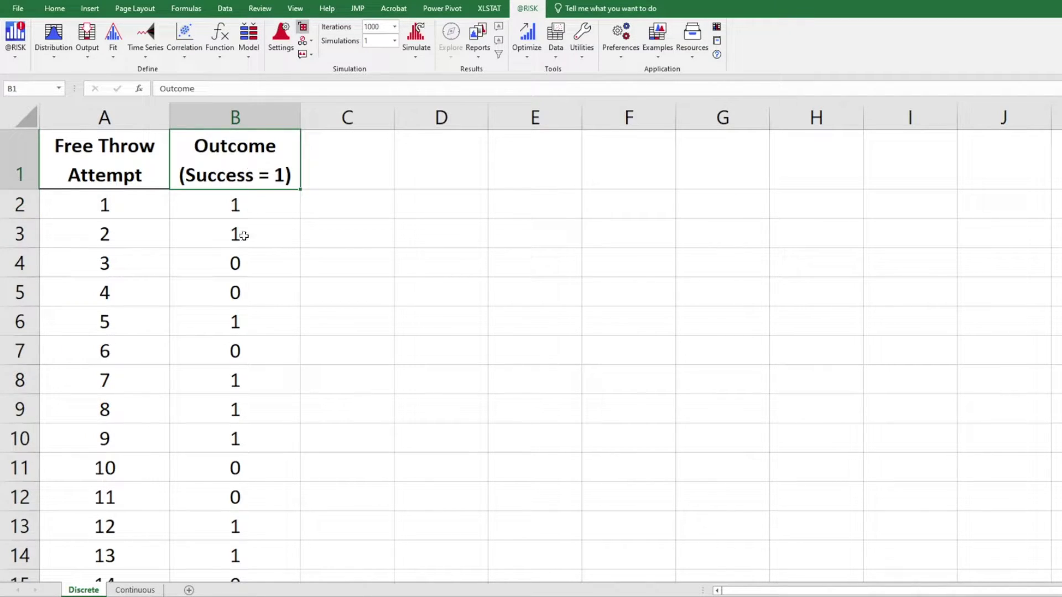
Extend the selection from B1 down to B101, the last free-throw outcome.
scroll(240, 260, down, 7)
scroll(238, 265, up, 7)
key(ctrl+shift+Down)
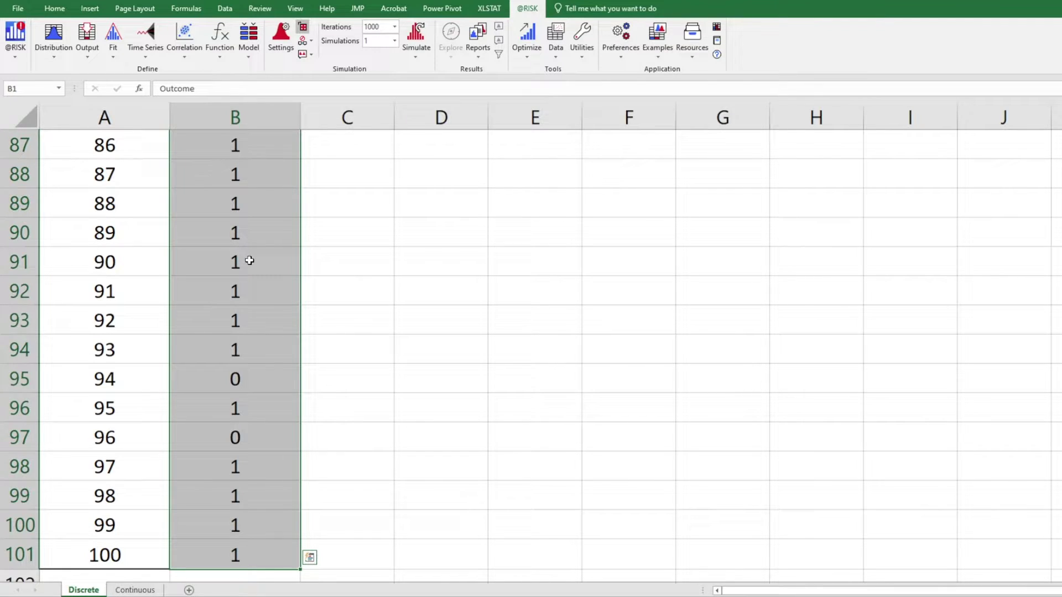
Reopen the Free Throw Attempt fit with B2:B101 as Discrete Sample Data and show candidate distributions.
click(113, 43)
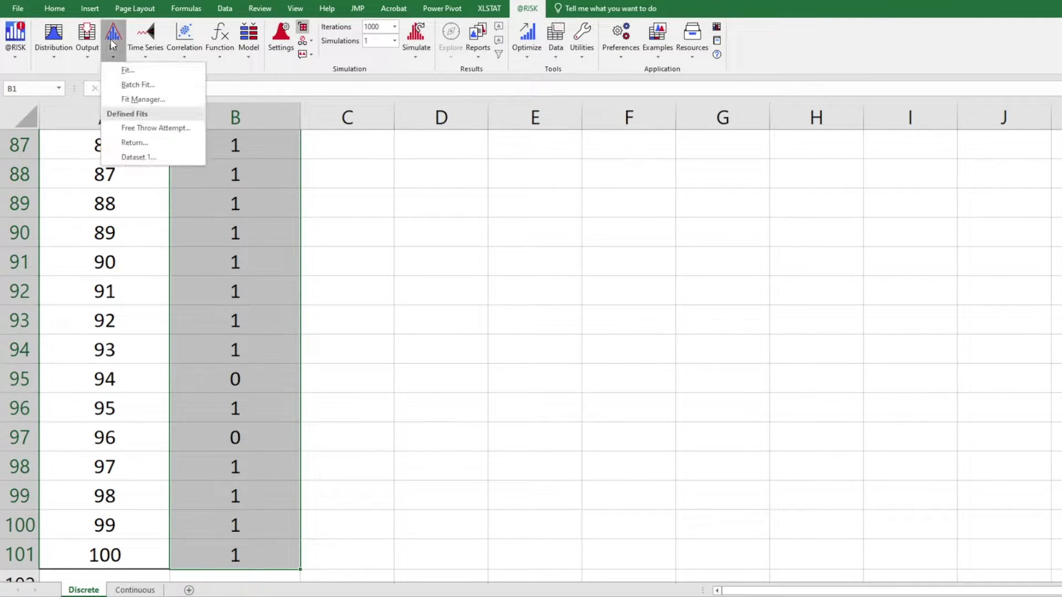
click(128, 70)
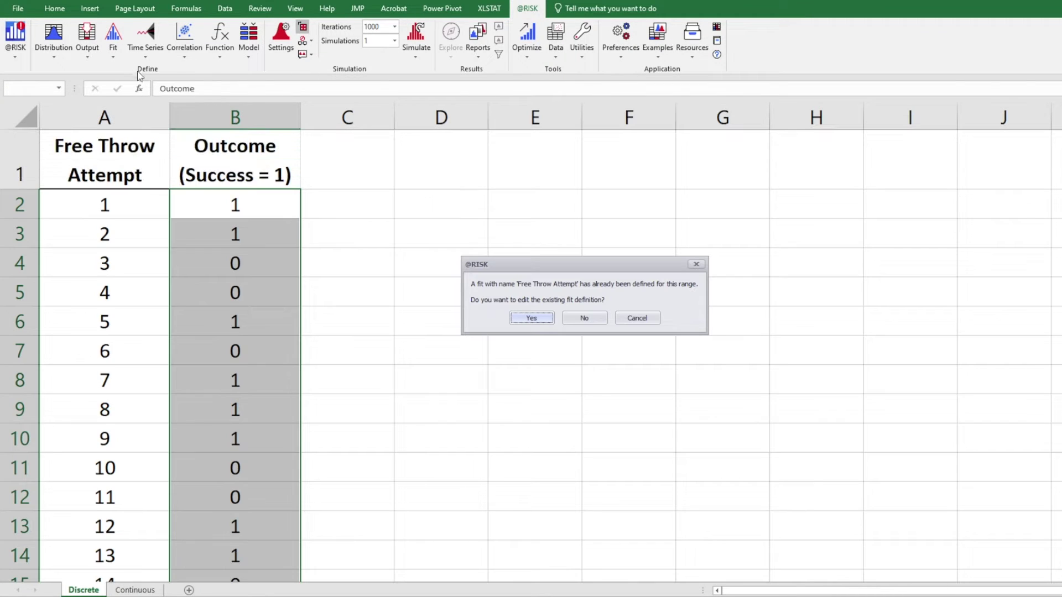
click(528, 320)
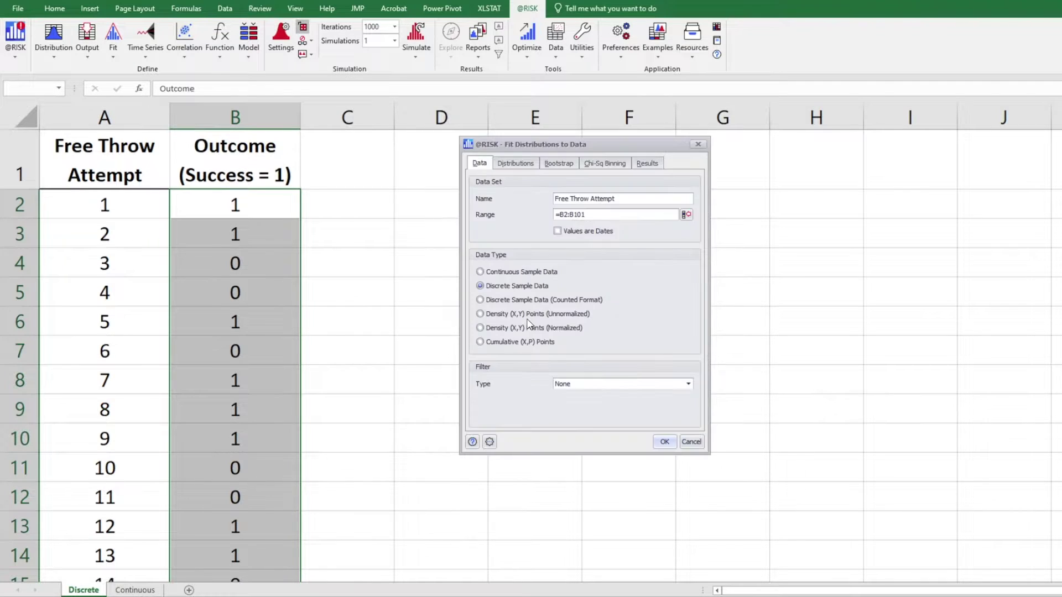
drag(551, 146, 493, 147)
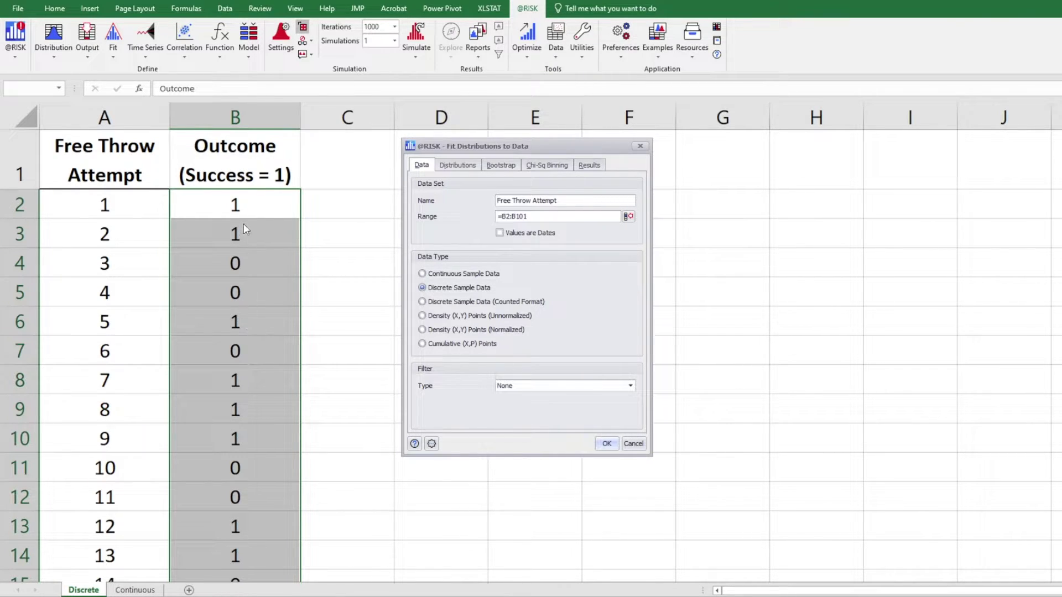
click(423, 273)
click(422, 288)
click(458, 167)
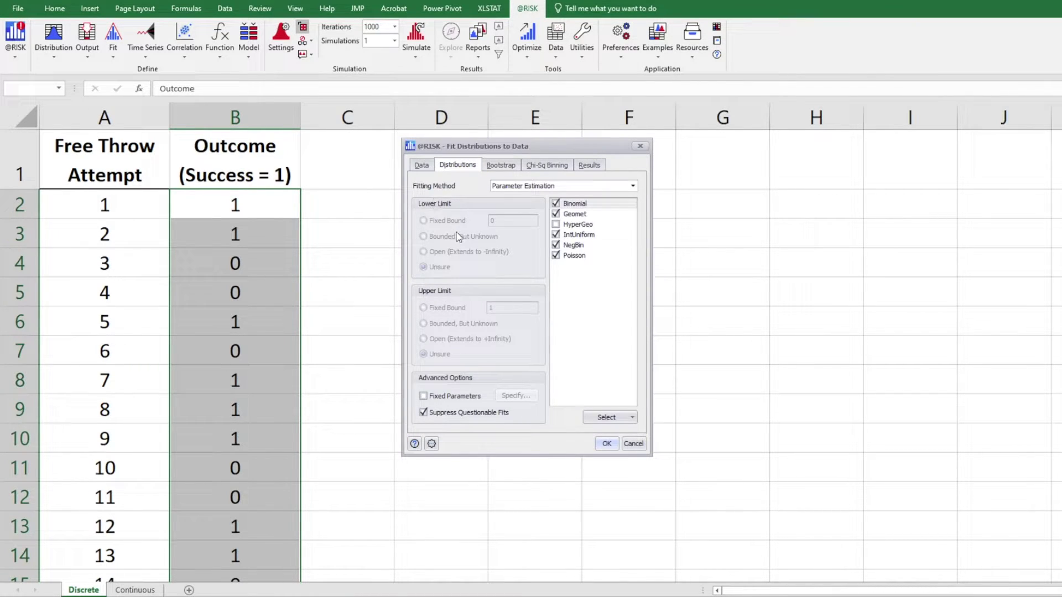
Keep Parameter Estimation as the fitting method, toggle Geomet, and run the free-throw fit.
click(556, 188)
click(552, 198)
click(556, 215)
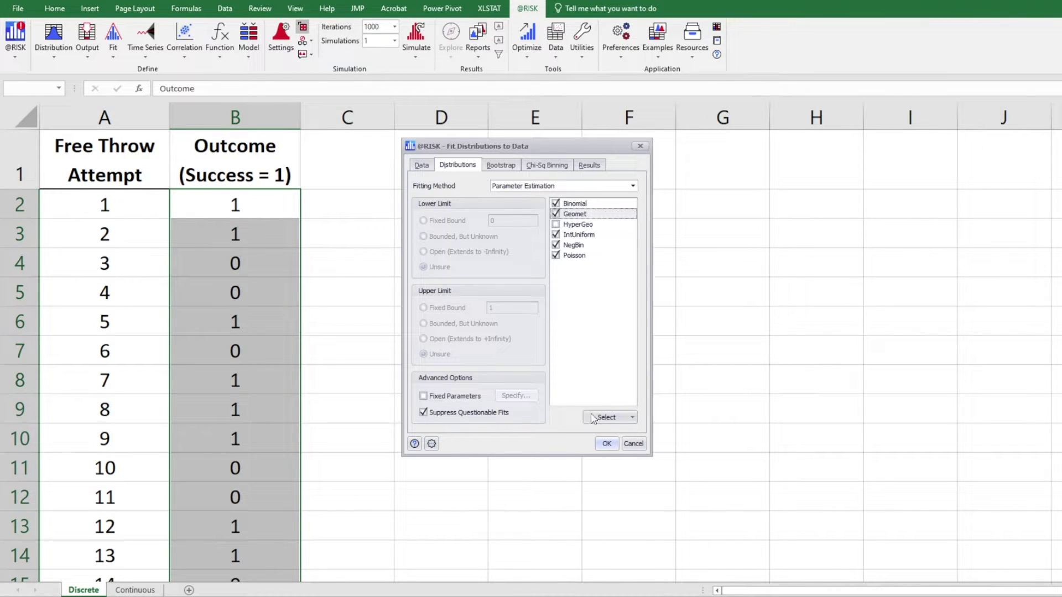
click(607, 444)
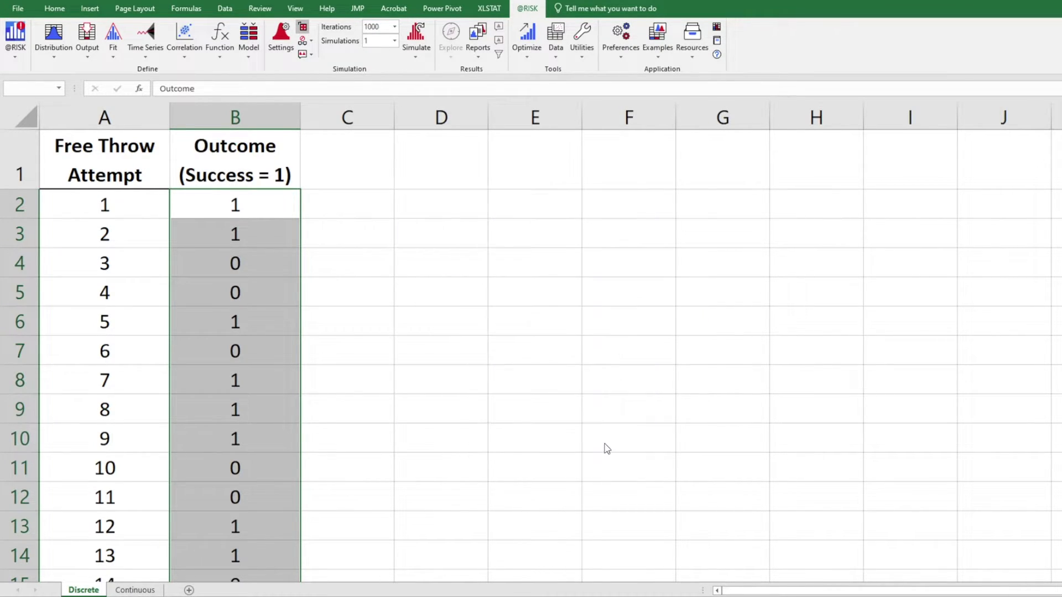
Review the fit ranking: Binomial best by AIC 126.2966 as RiskBinomial(1,0.70000), mean 0.7.
mouse_move(463, 141)
mouse_down()
mouse_move(462, 150)
mouse_move(441, 145)
mouse_move(461, 150)
mouse_up()
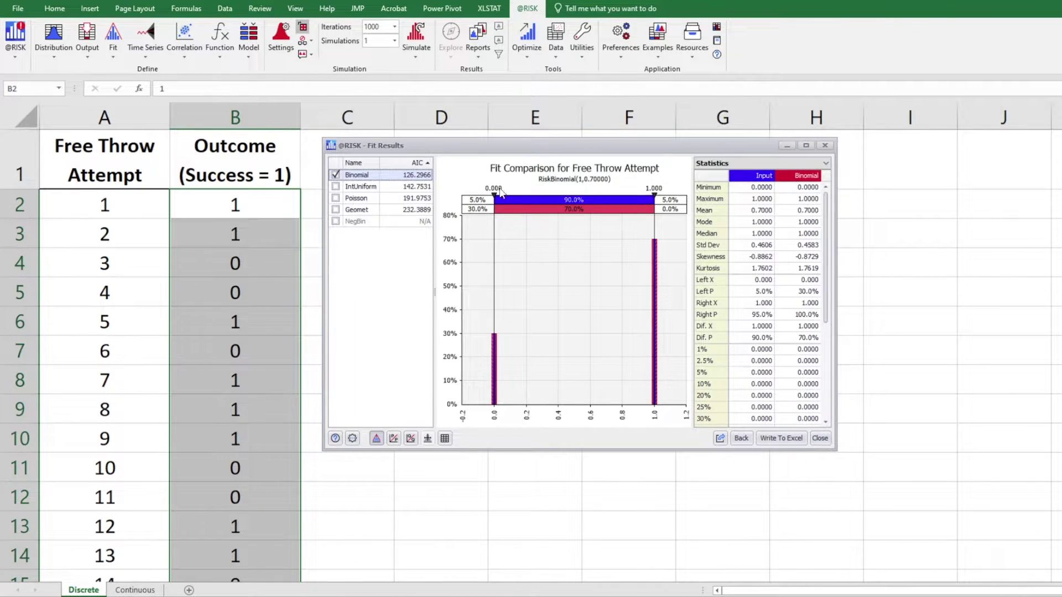
mouse_move(358, 176)
mouse_move(373, 179)
mouse_move(424, 181)
click(576, 181)
Highlight the (1,0.70000) parameters, close Fit Results, and switch to the Continuous sheet.
click(618, 180)
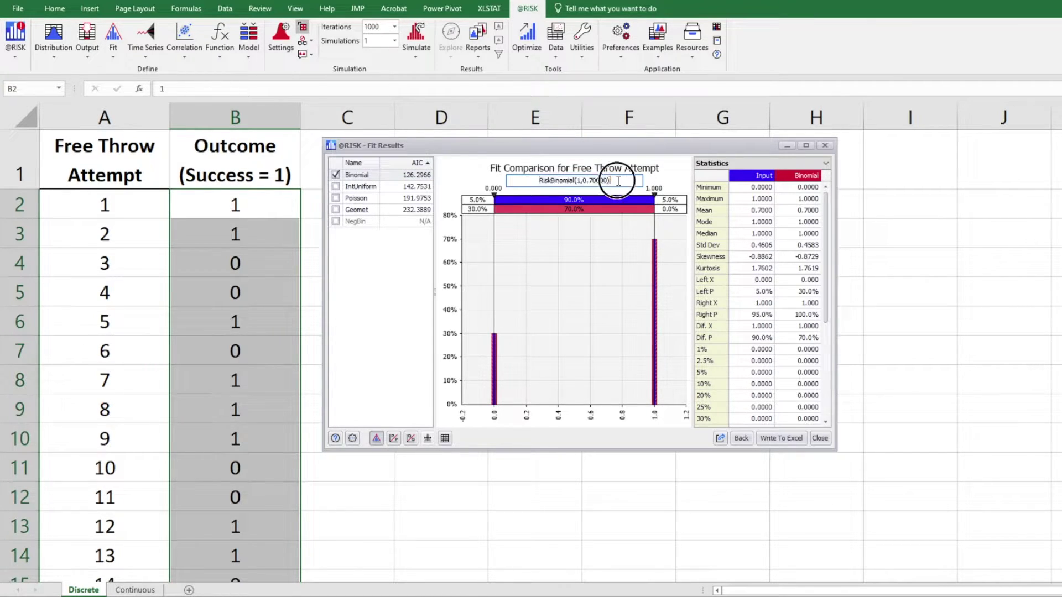
key(ctrl+shift+Left)
key(ctrl+shift+Left)
key(ctrl+shift+Left)
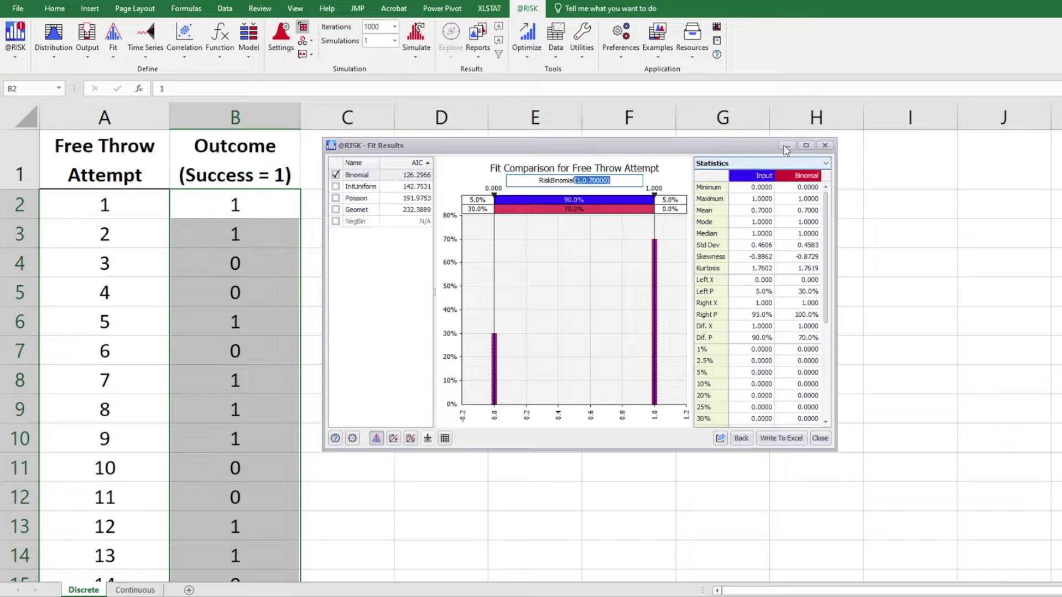
click(825, 145)
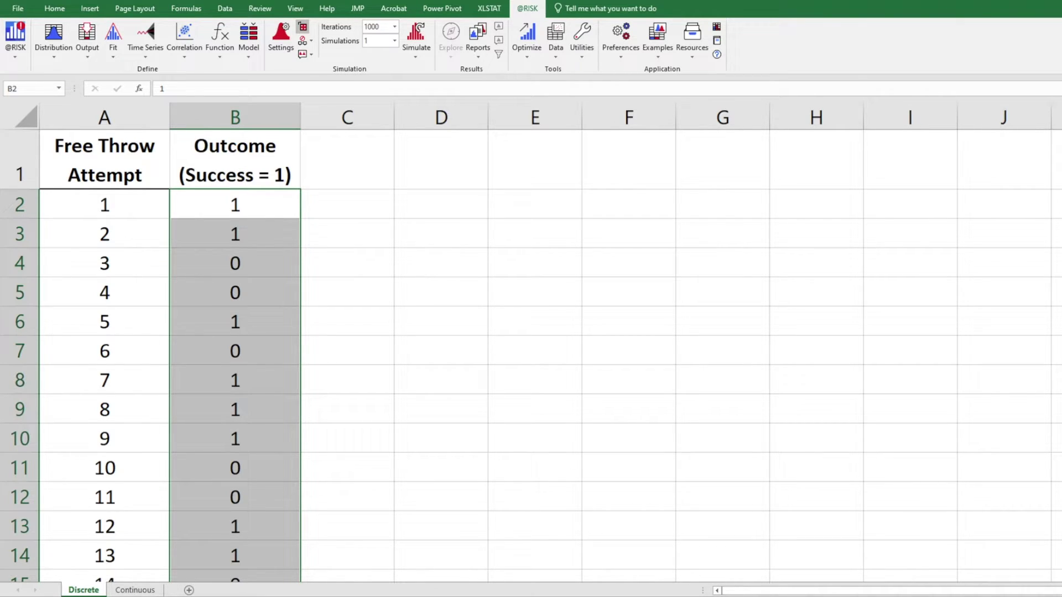
click(135, 590)
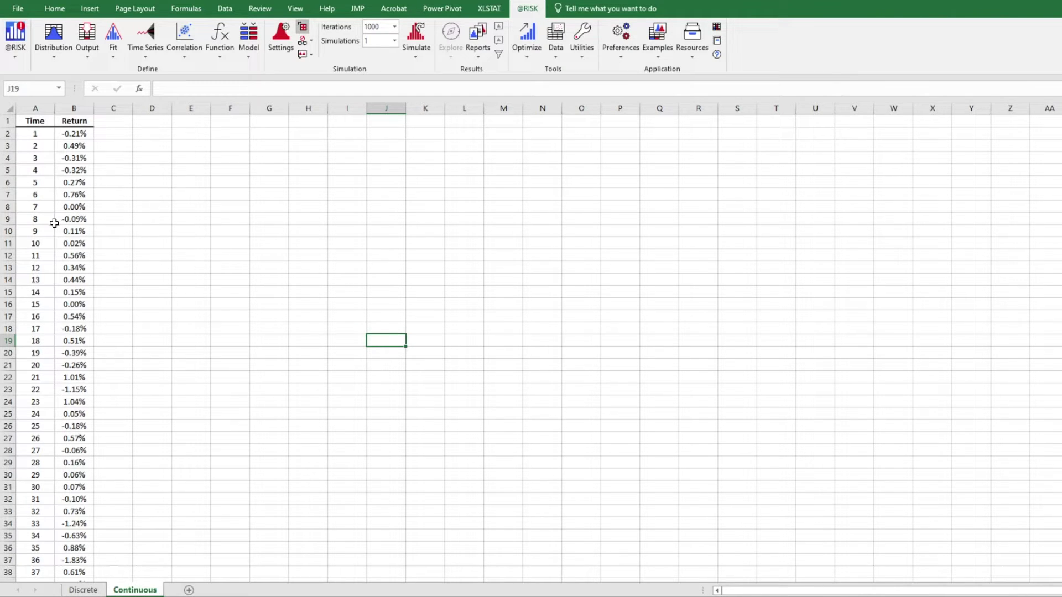
scroll(56, 236, down, 20)
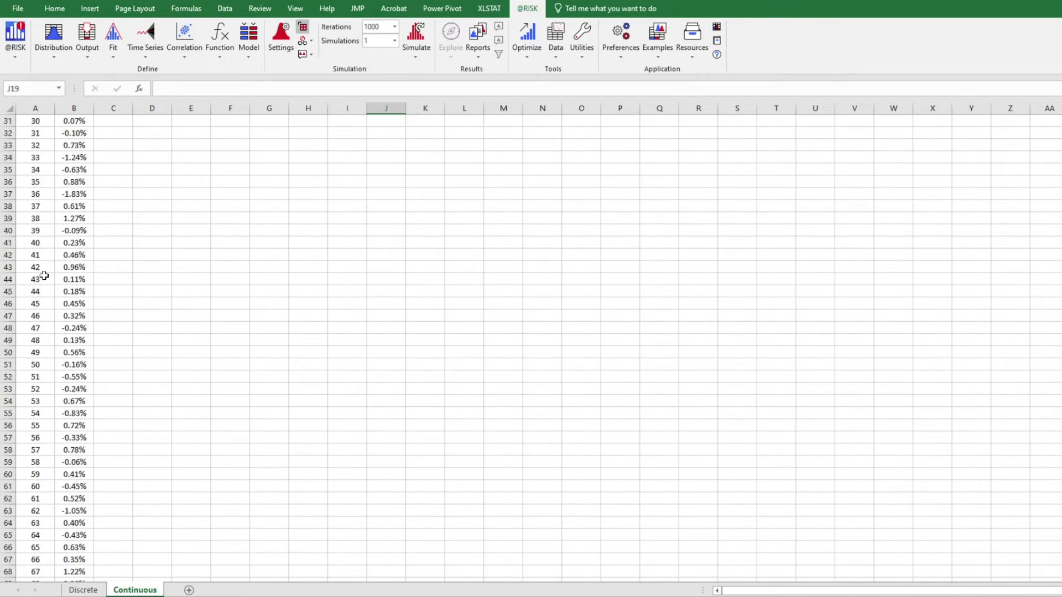
scroll(44, 279, up, 20)
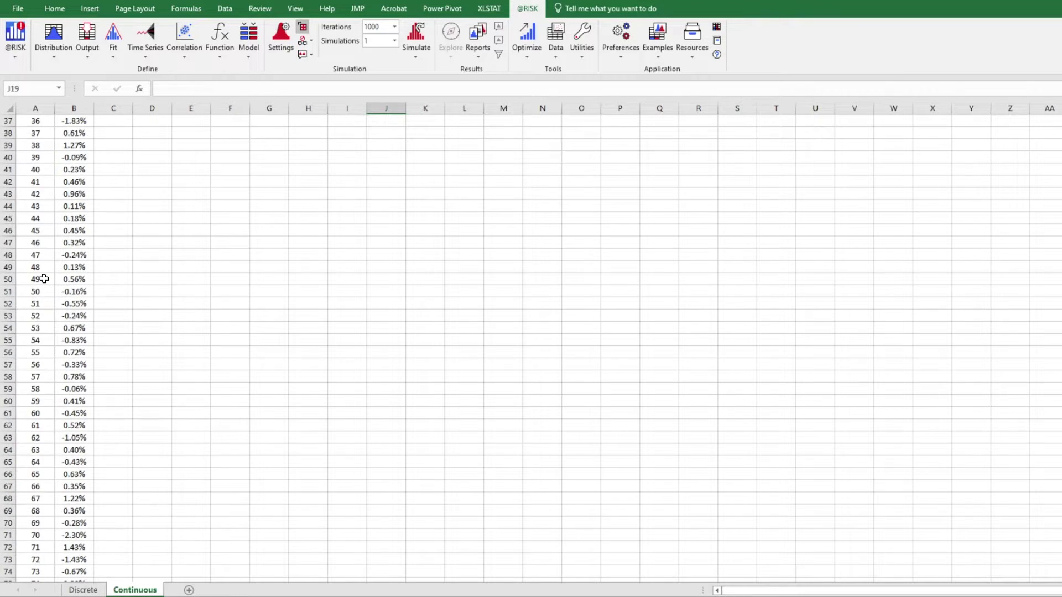
scroll(44, 279, up, 1)
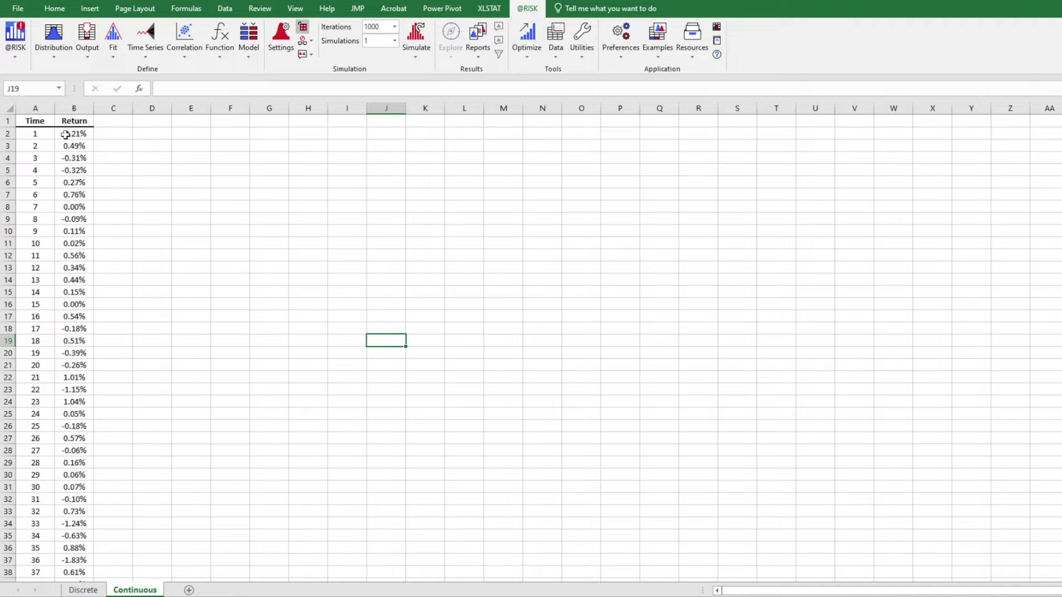
click(74, 121)
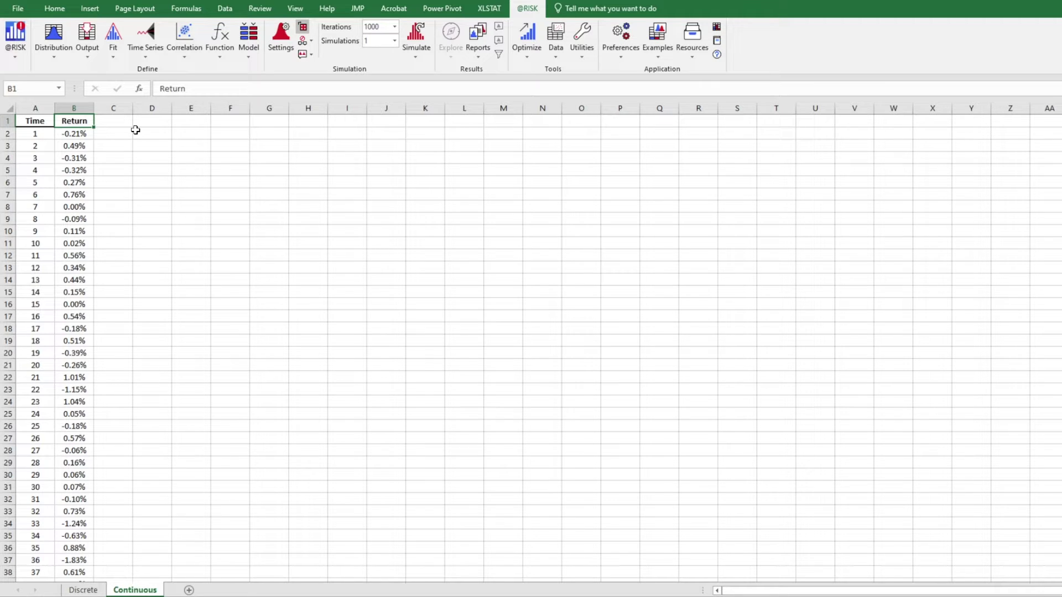
Select the Return data B2:B401 and open its distribution-fit settings on the Distributions tab.
key(ctrl+shift+Down)
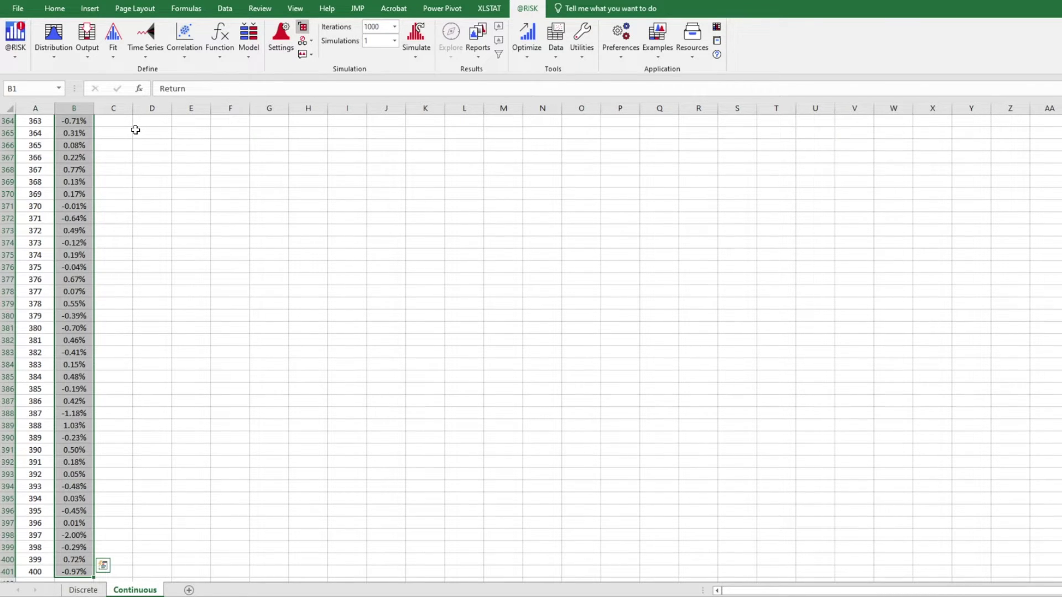
click(113, 39)
click(141, 71)
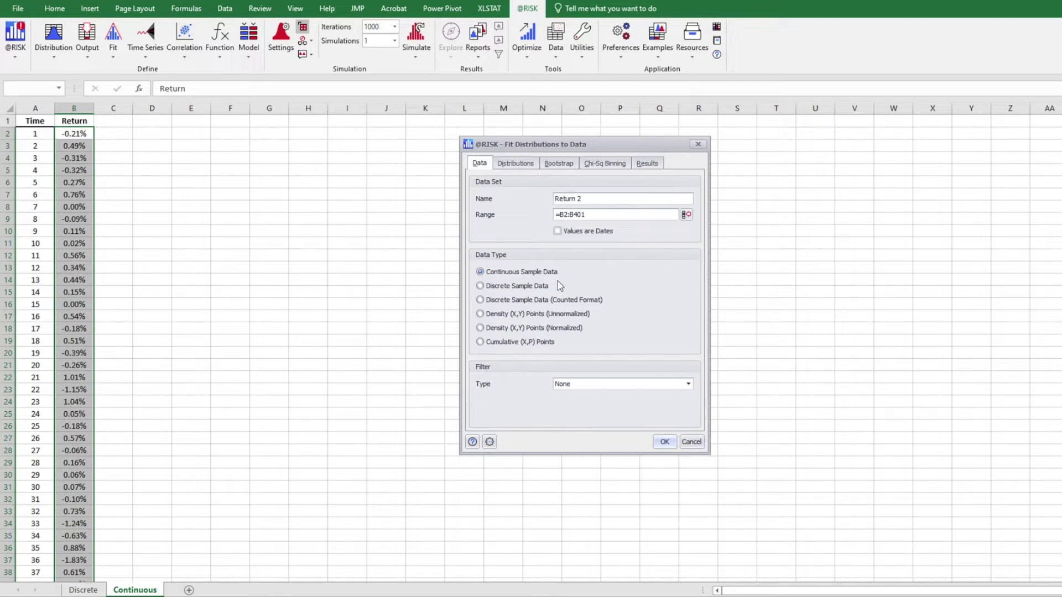
click(527, 166)
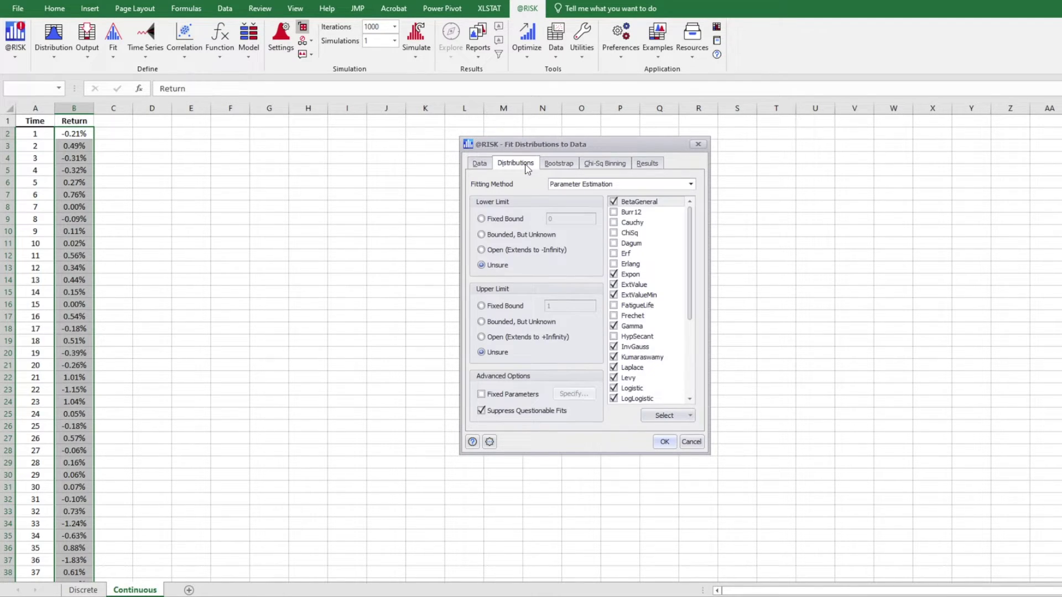
Leave the lower limit Unsure and fit the returns, giving Logistic best by AIC -2,871.1589.
click(481, 220)
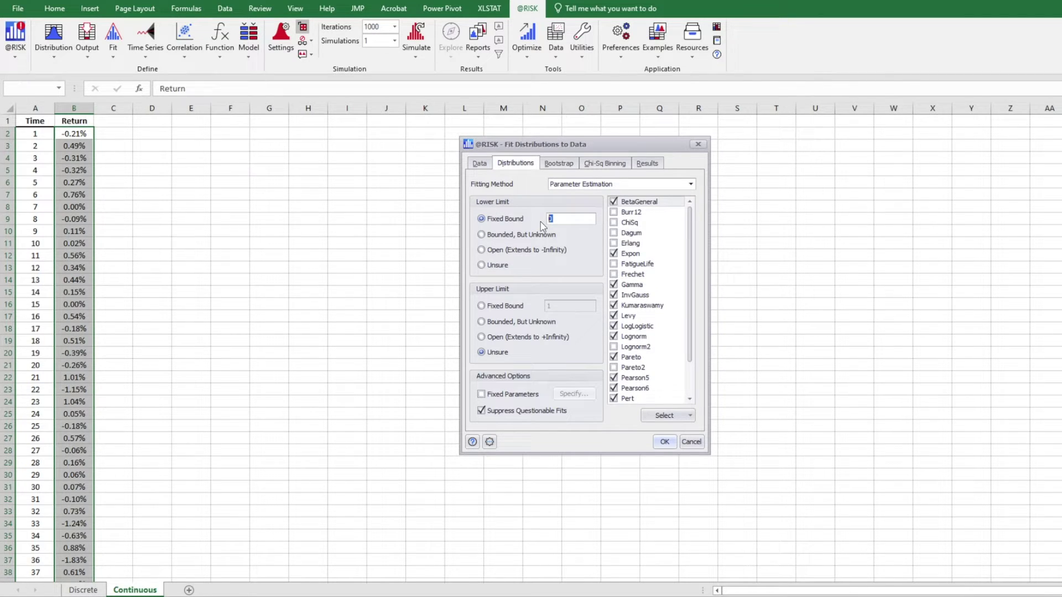
click(481, 266)
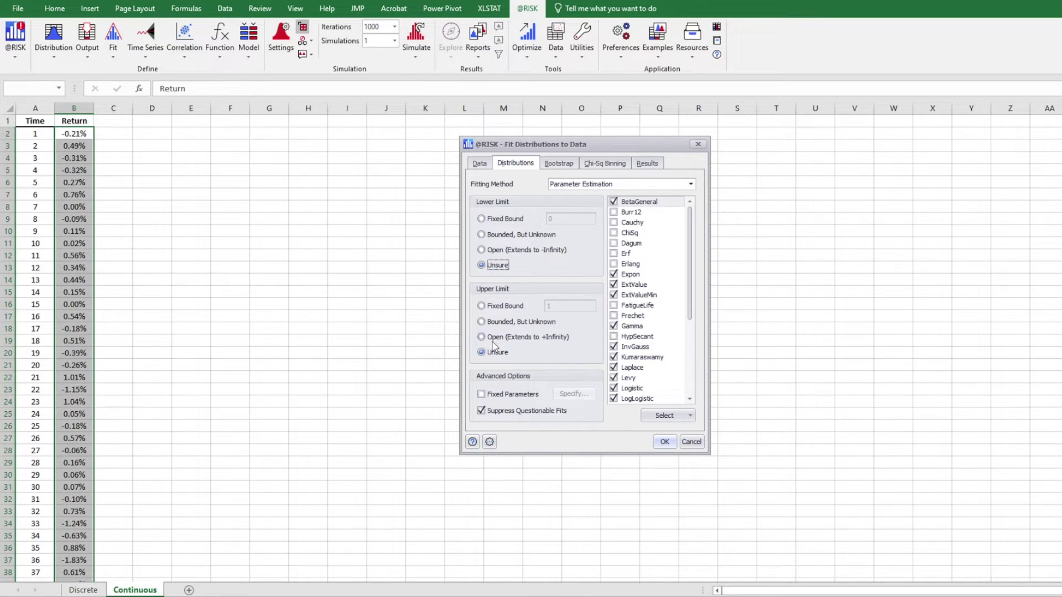
click(663, 442)
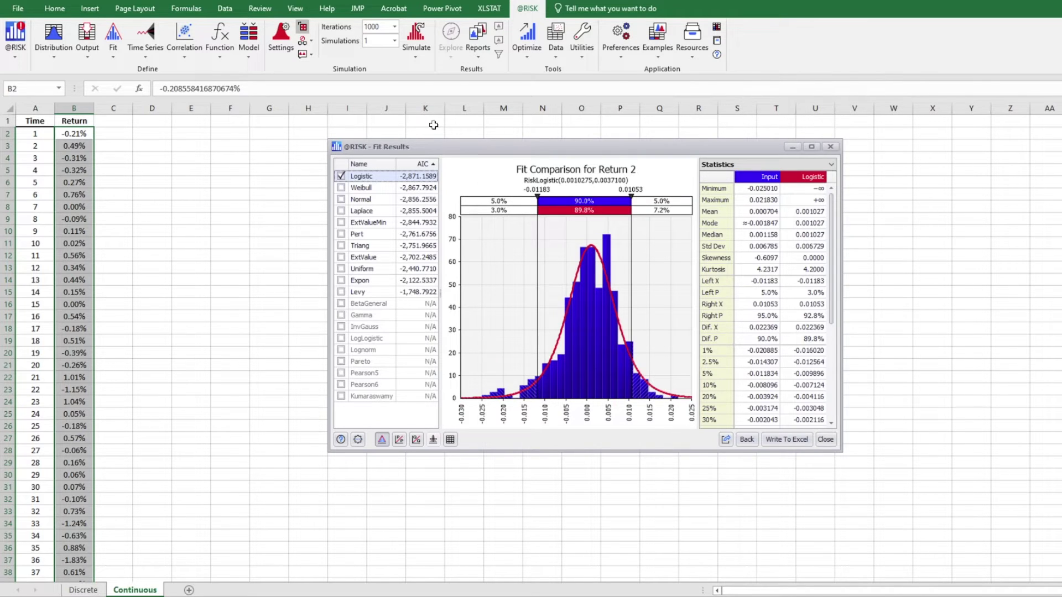
drag(441, 145, 339, 127)
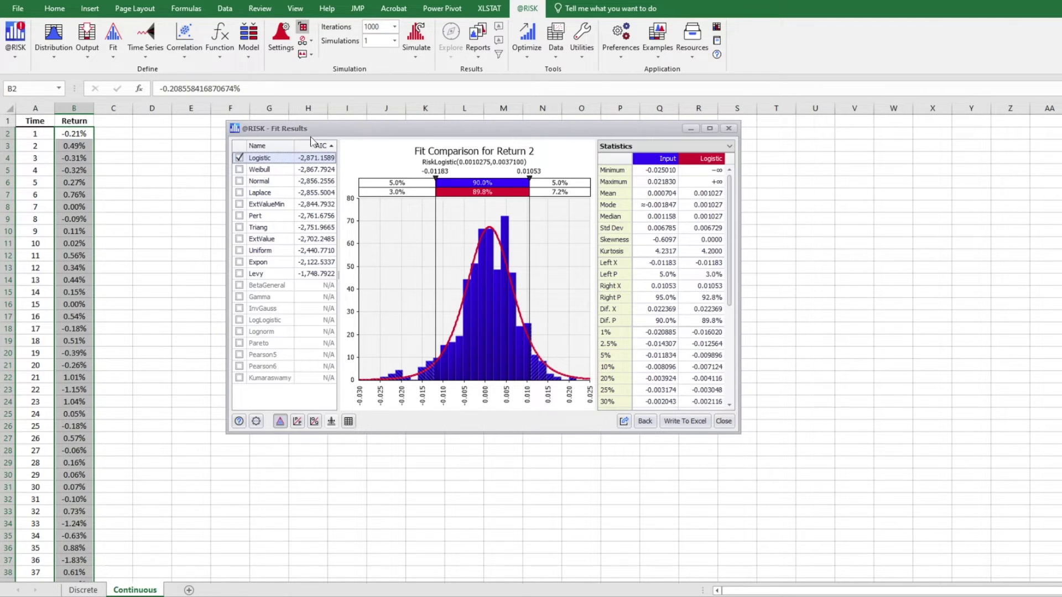
Overlay the Normal fit, RiskNormal(0.00070410,0.0067850), with Logistic on the Return 2 histogram.
mouse_move(276, 164)
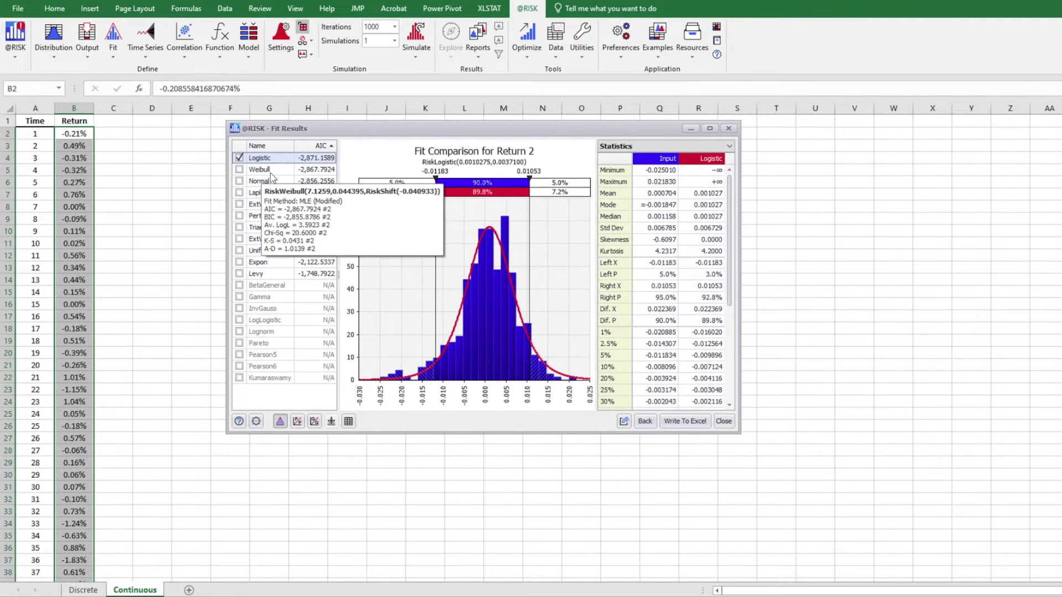
click(240, 180)
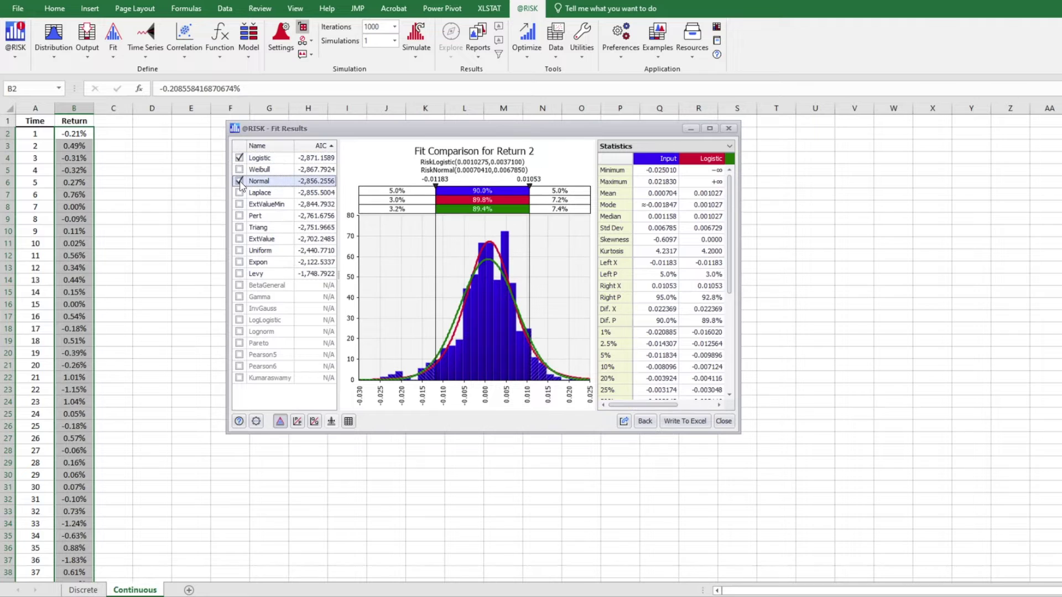
Add the RiskUniform(-0.025128,0.021948) overlay and widen the window so statistics show all three fits.
click(240, 251)
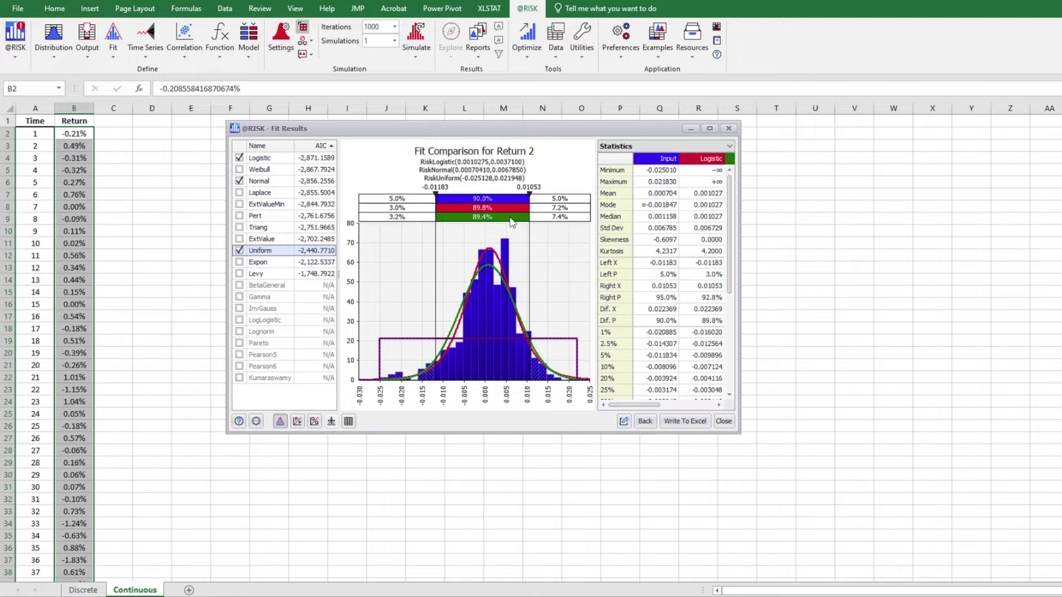
drag(598, 400, 573, 400)
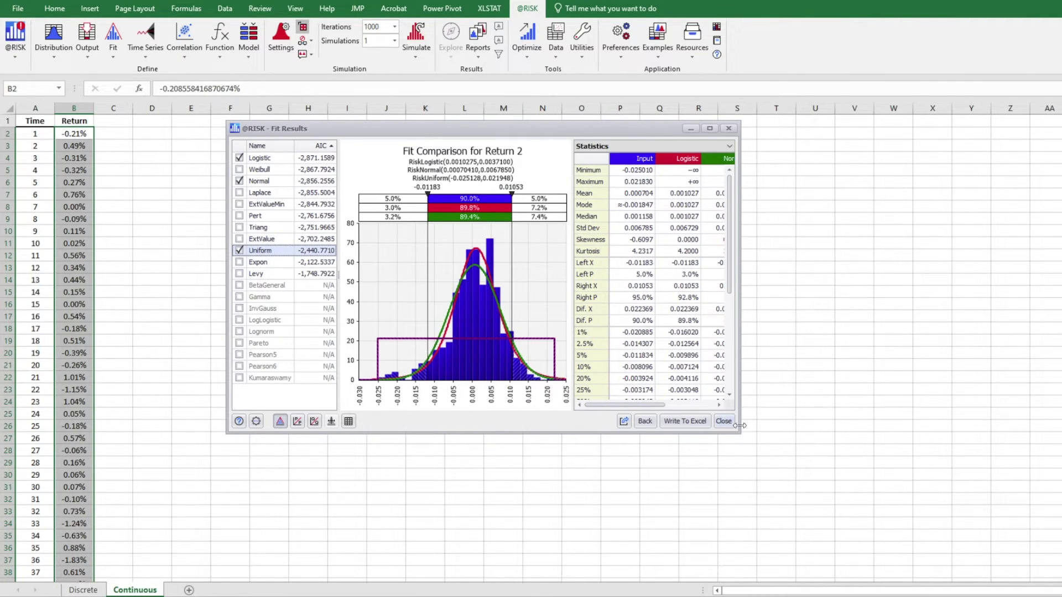
drag(740, 425, 828, 423)
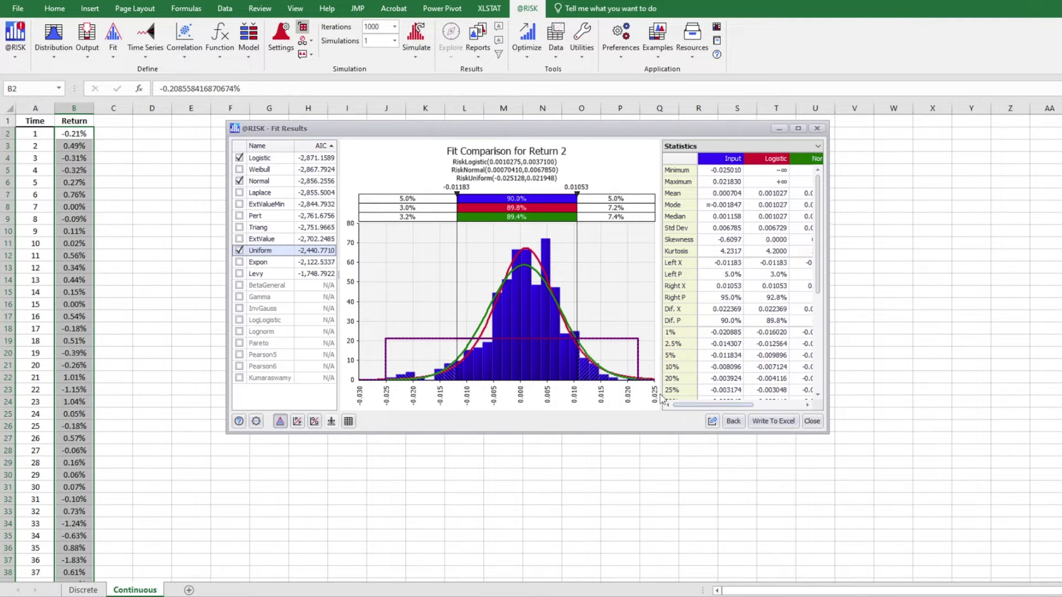
click(633, 390)
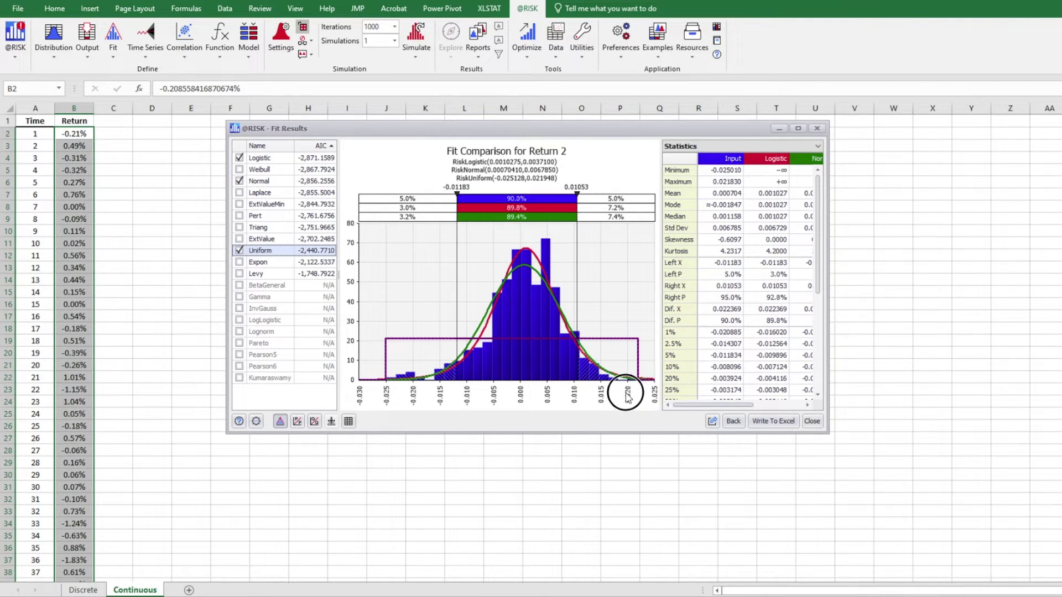
click(659, 376)
drag(663, 380, 607, 367)
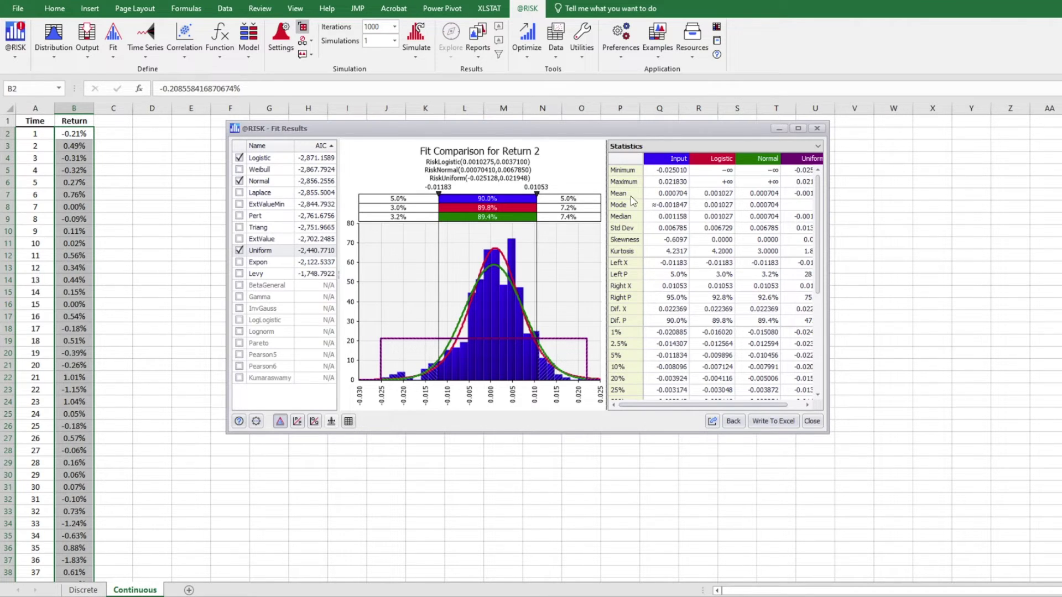
Select the RiskNormal parameters in the chart's fitted-formula text, then close the text editing.
mouse_move(278, 258)
click(464, 162)
double_click(464, 163)
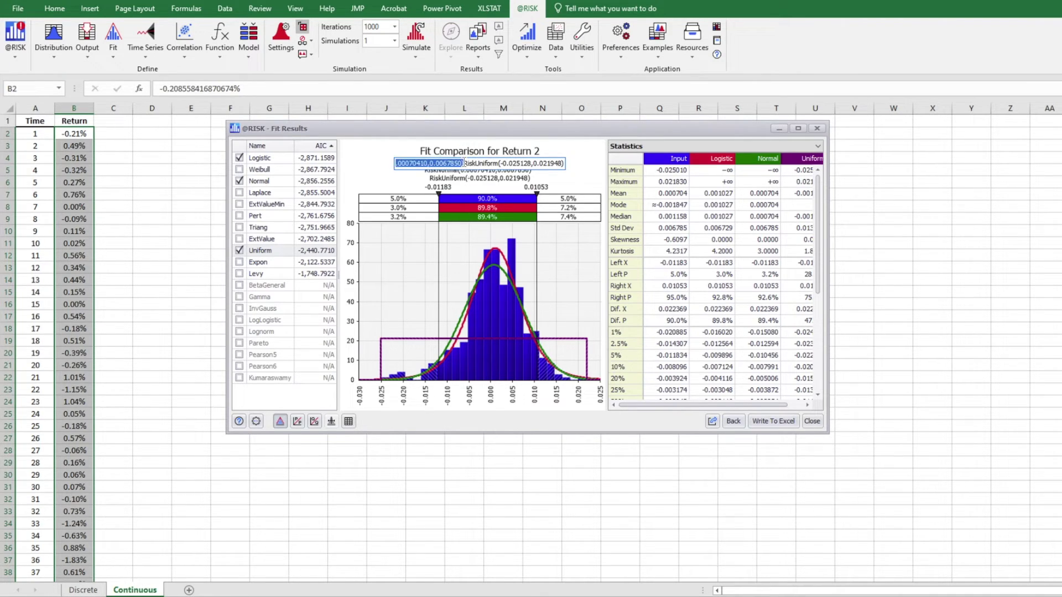
click(547, 185)
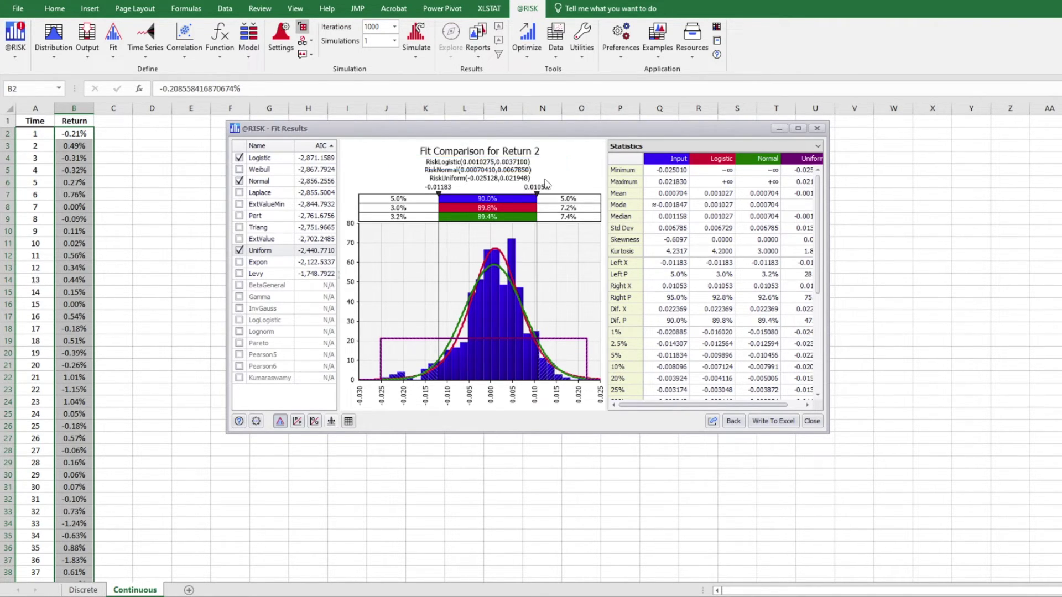